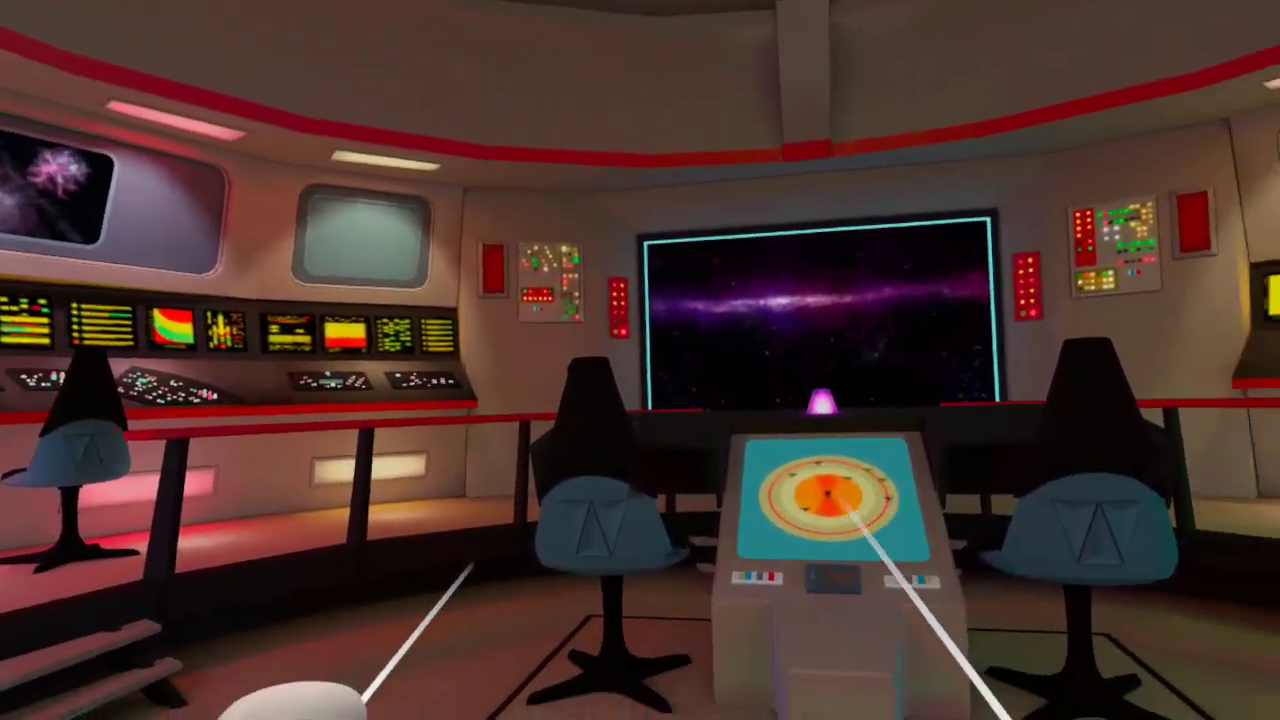
Open the full Settings, browse the Experimental Features page, then return to the category grid
key("super")
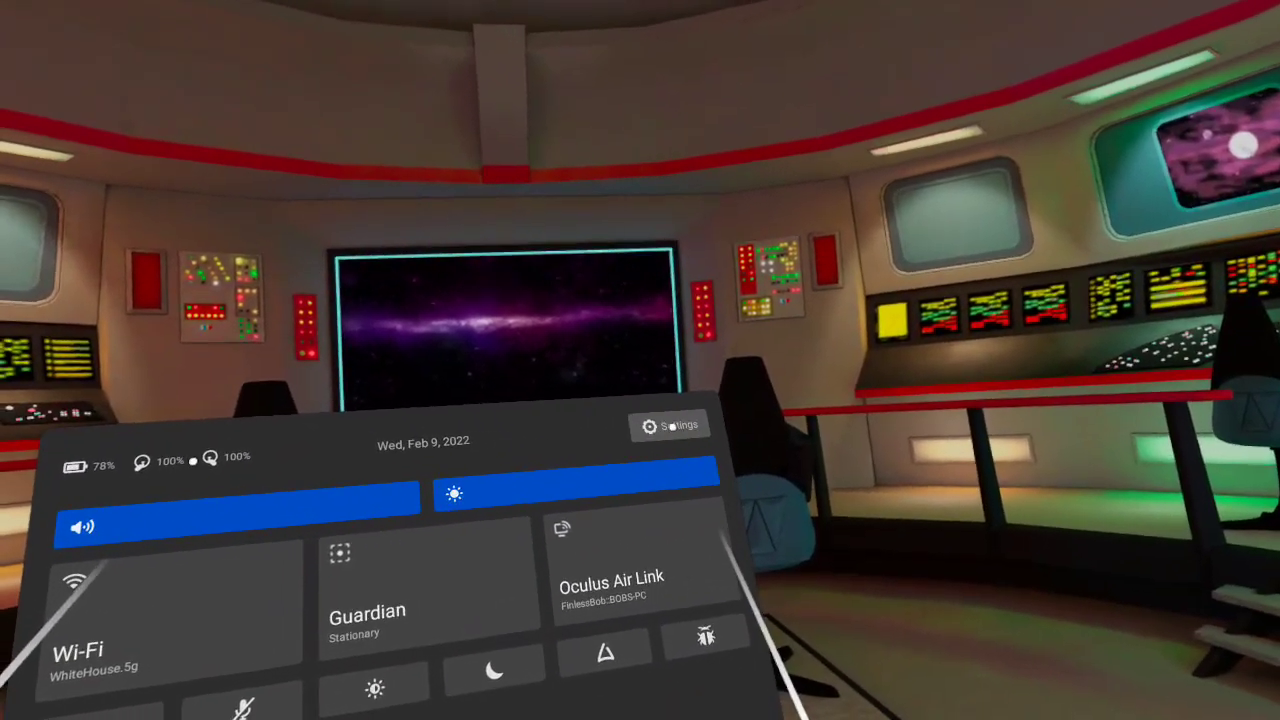
left_click(690, 430)
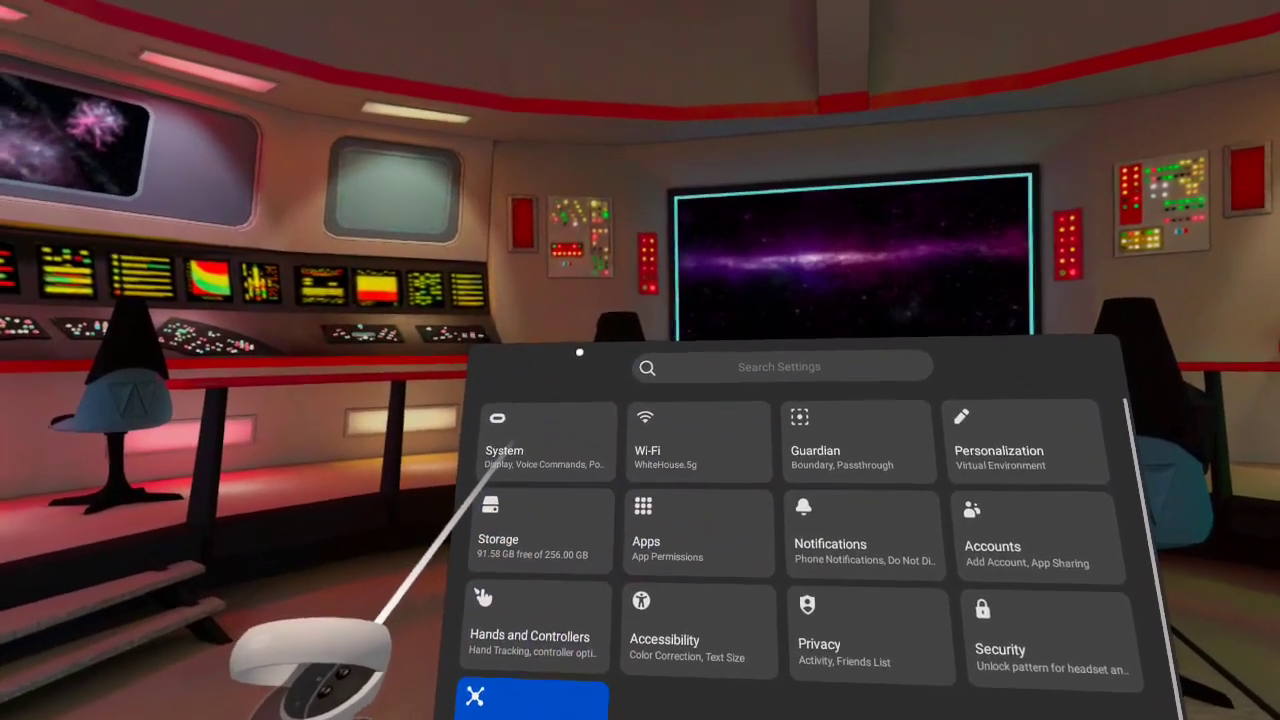
left_click(530, 706)
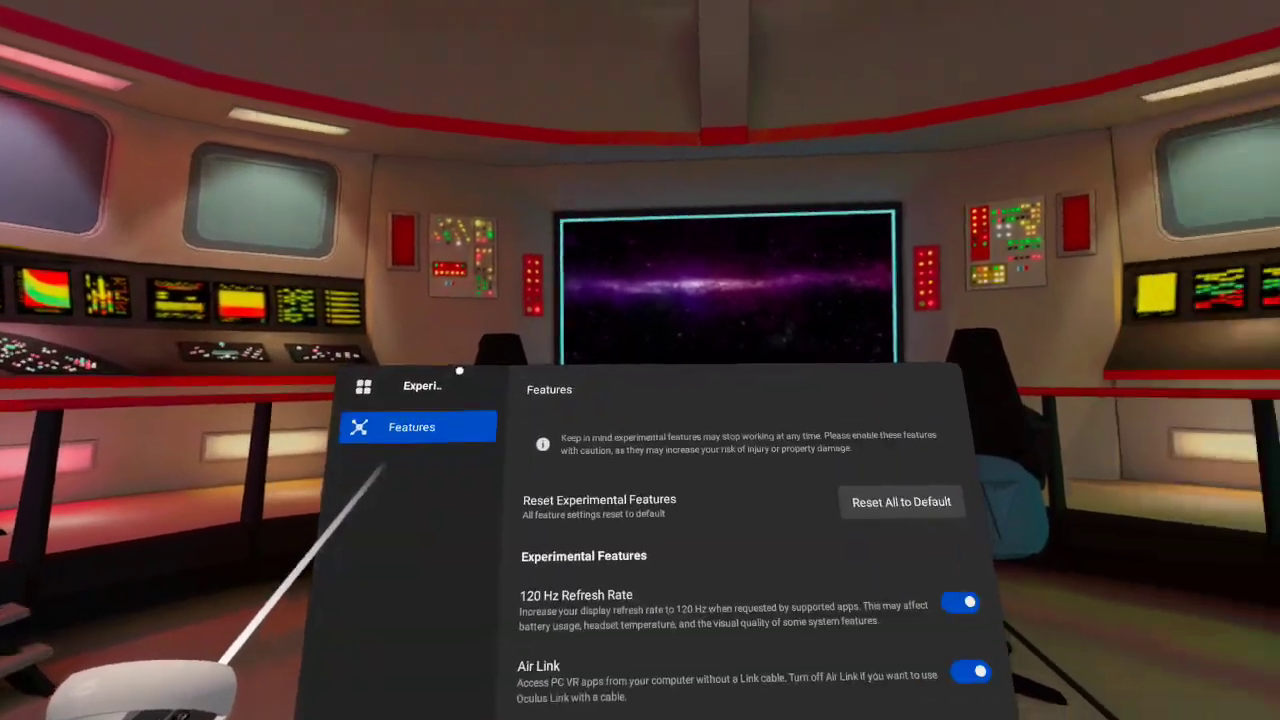
scroll(691, 600, "down", 10)
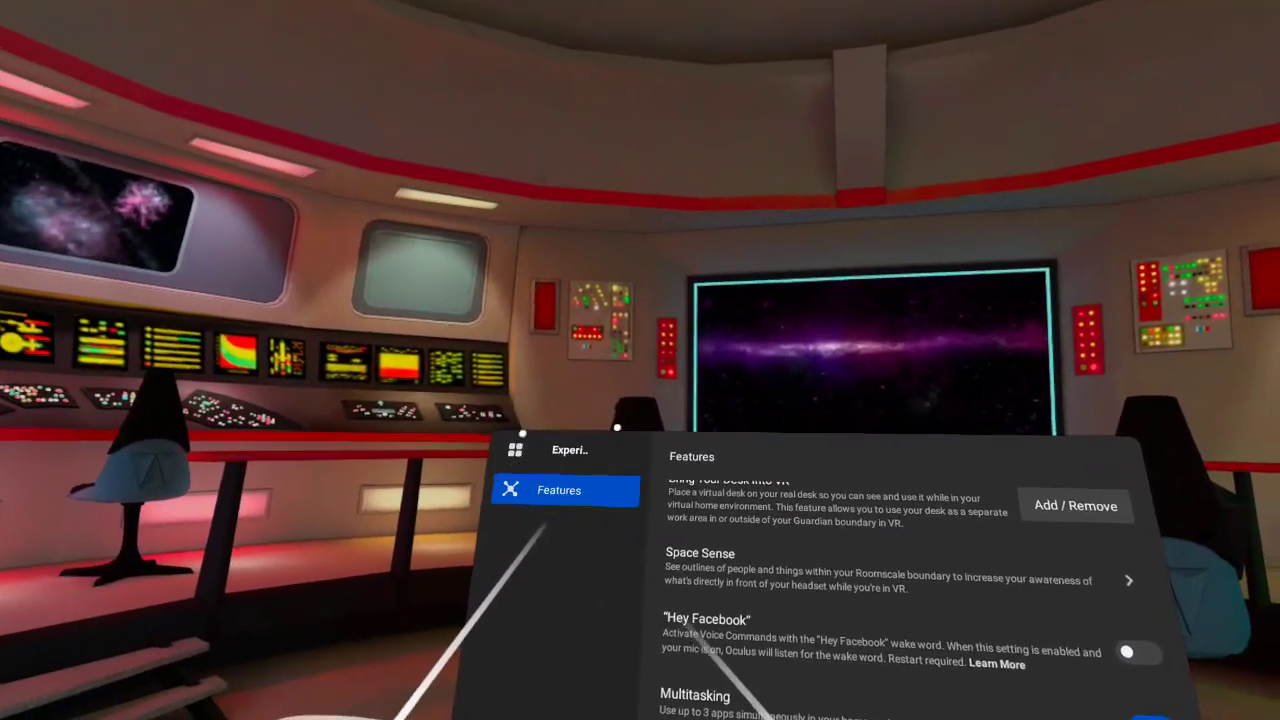
left_click(520, 442)
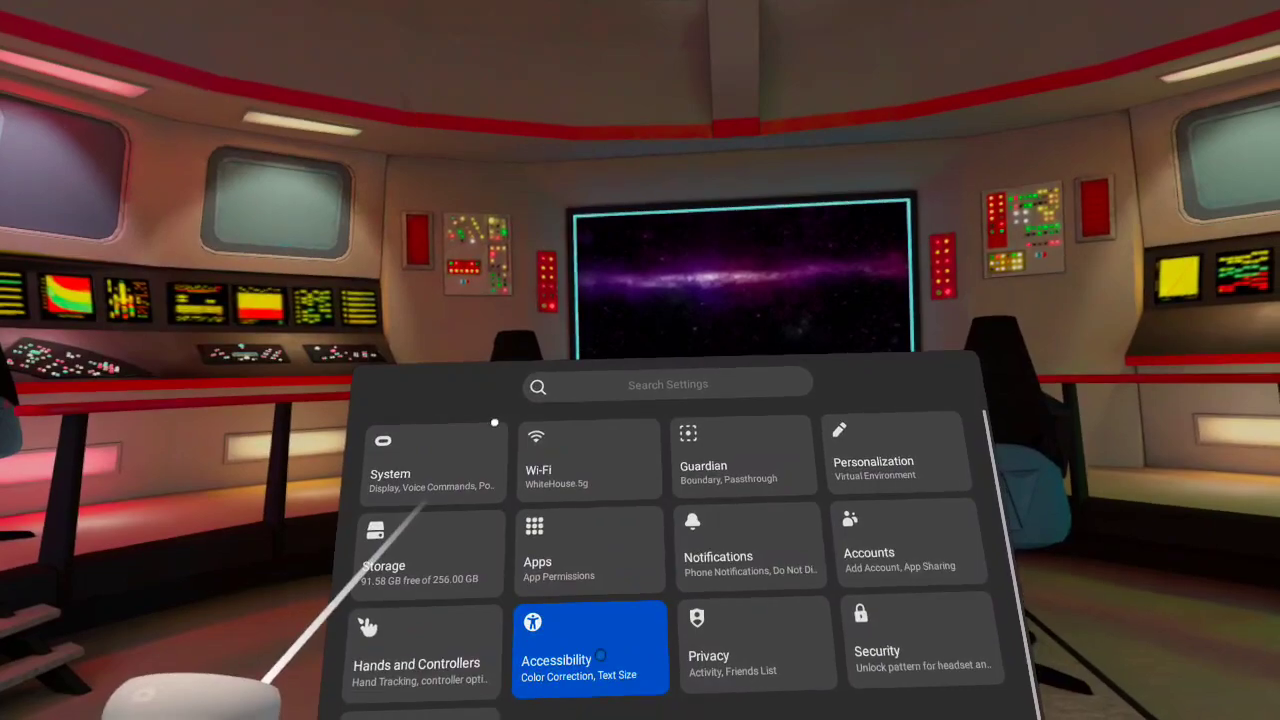
Open Accessibility settings and switch to the Mobility page
left_click(607, 675)
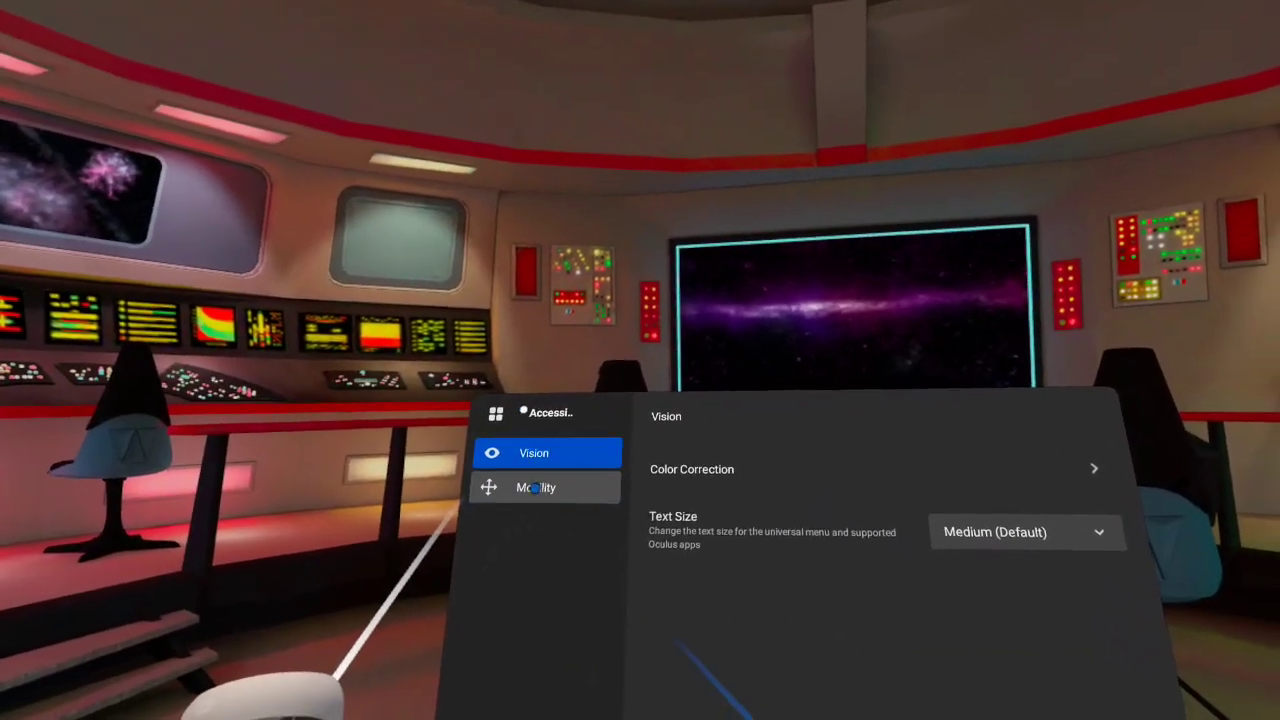
left_click(536, 488)
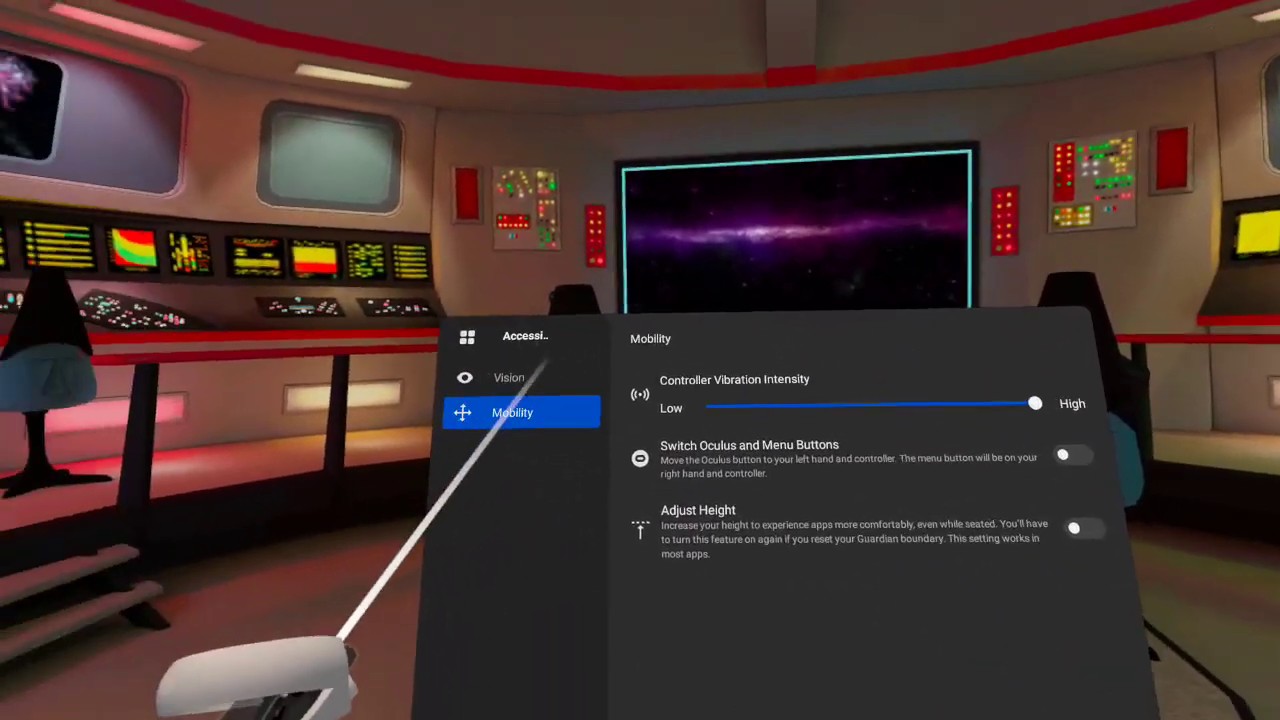
Dismiss the Settings panel, leaving only the starship bridge environment
key("Escape")
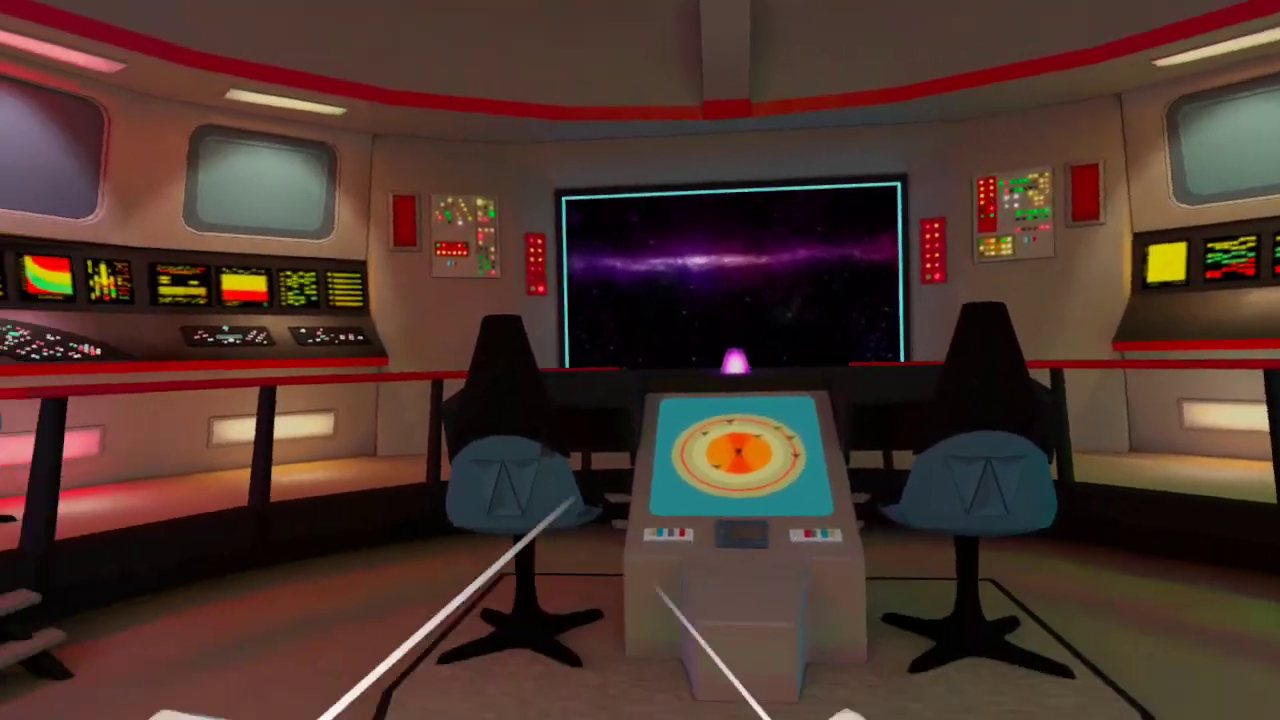
Set up and confirm a Stationary Guardian boundary from quick settings
key("super")
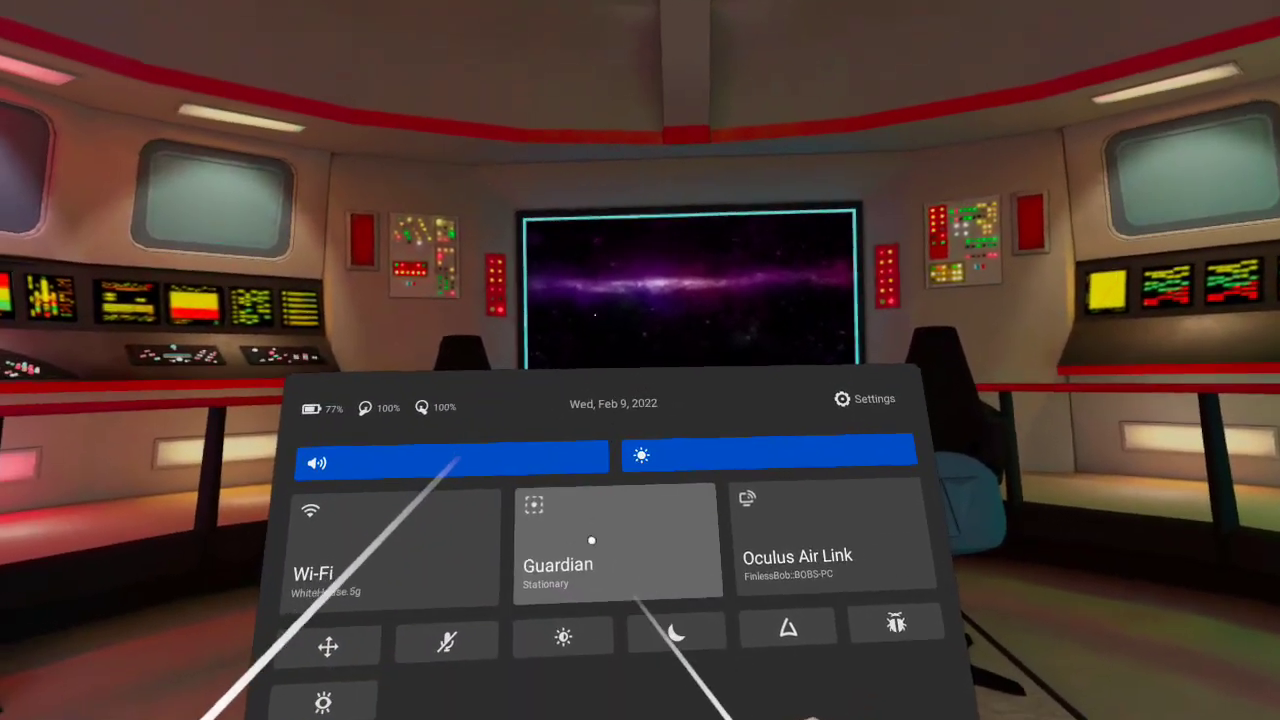
left_click(591, 540)
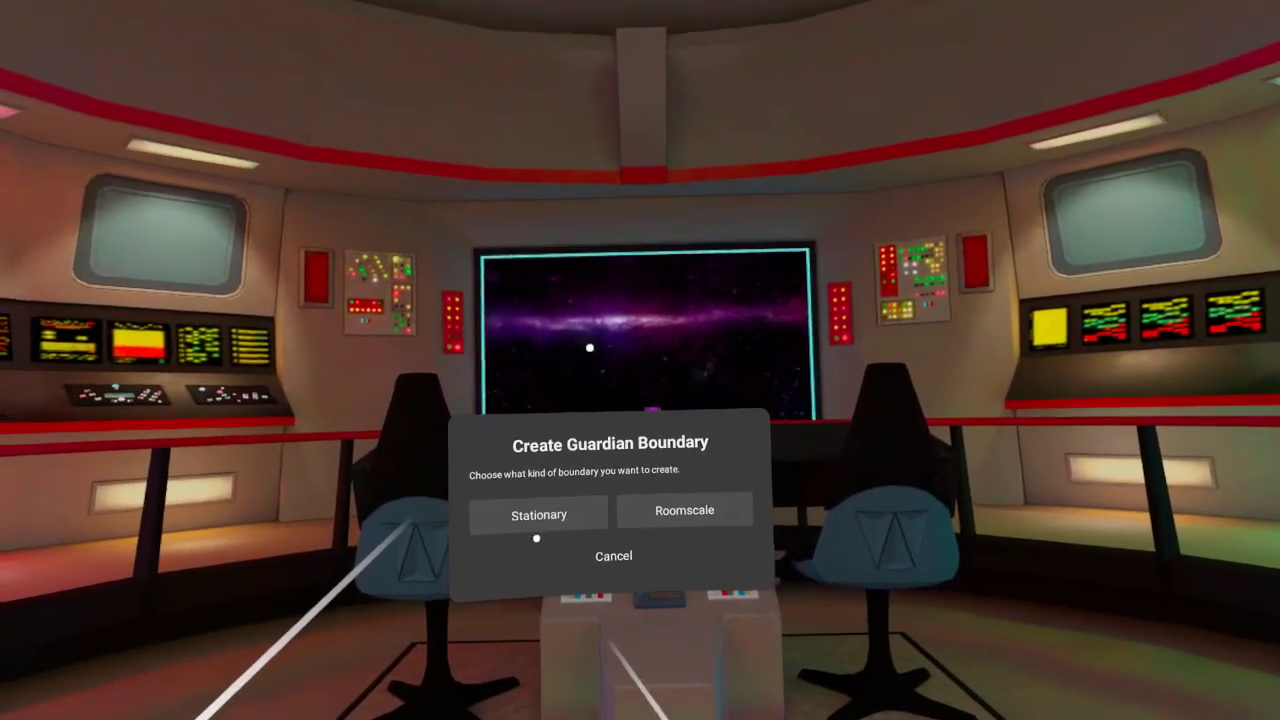
left_click(548, 514)
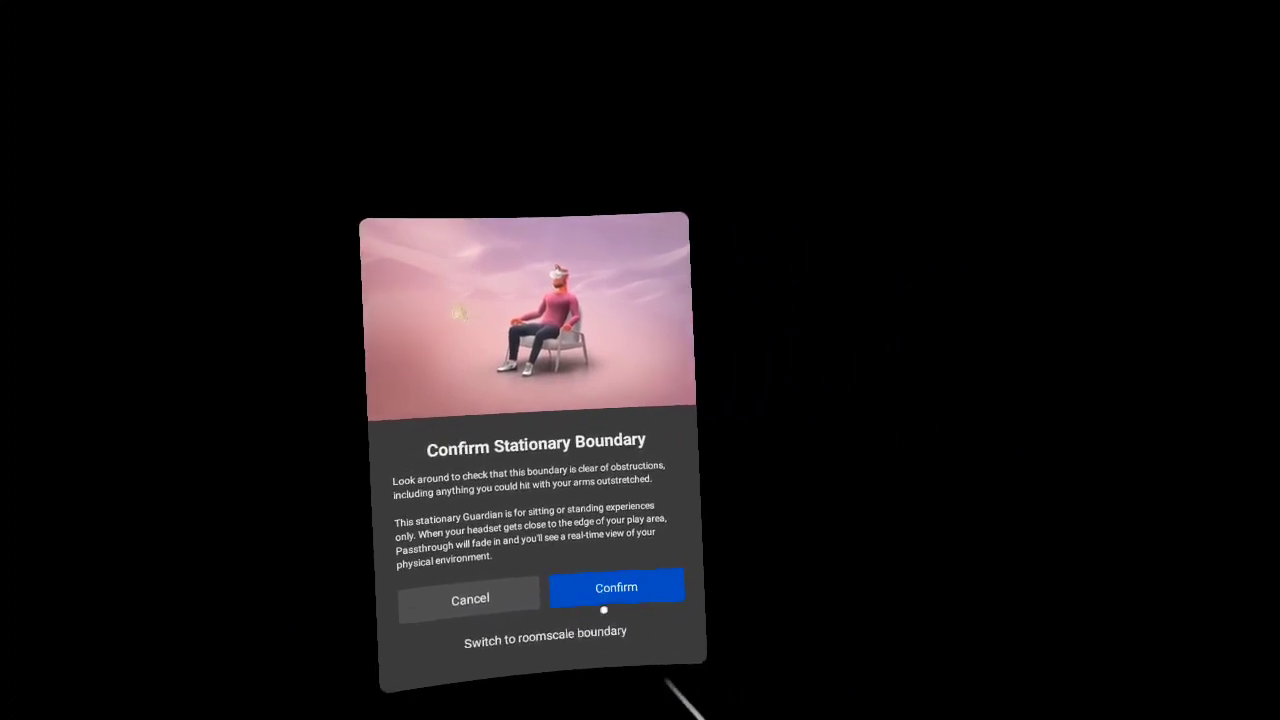
left_click(610, 592)
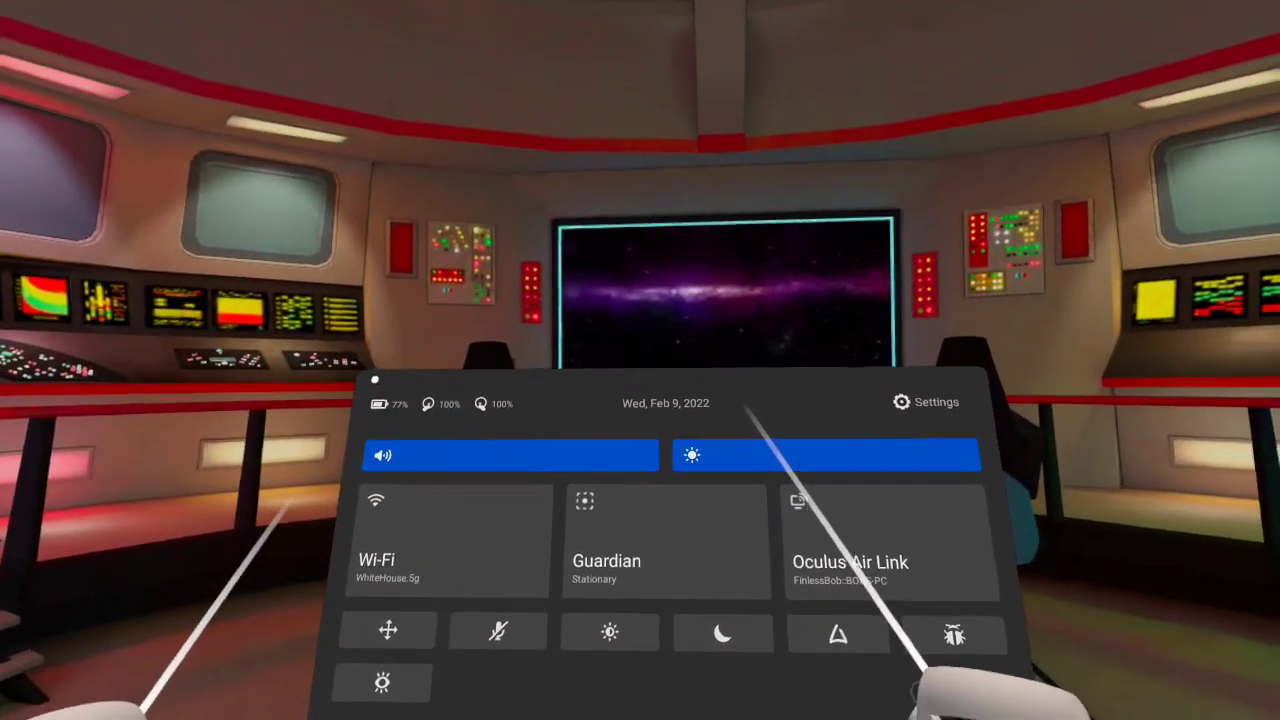
Select the Guardian tile again, keeping quick settings open with Guardian on Stationary
left_click(640, 540)
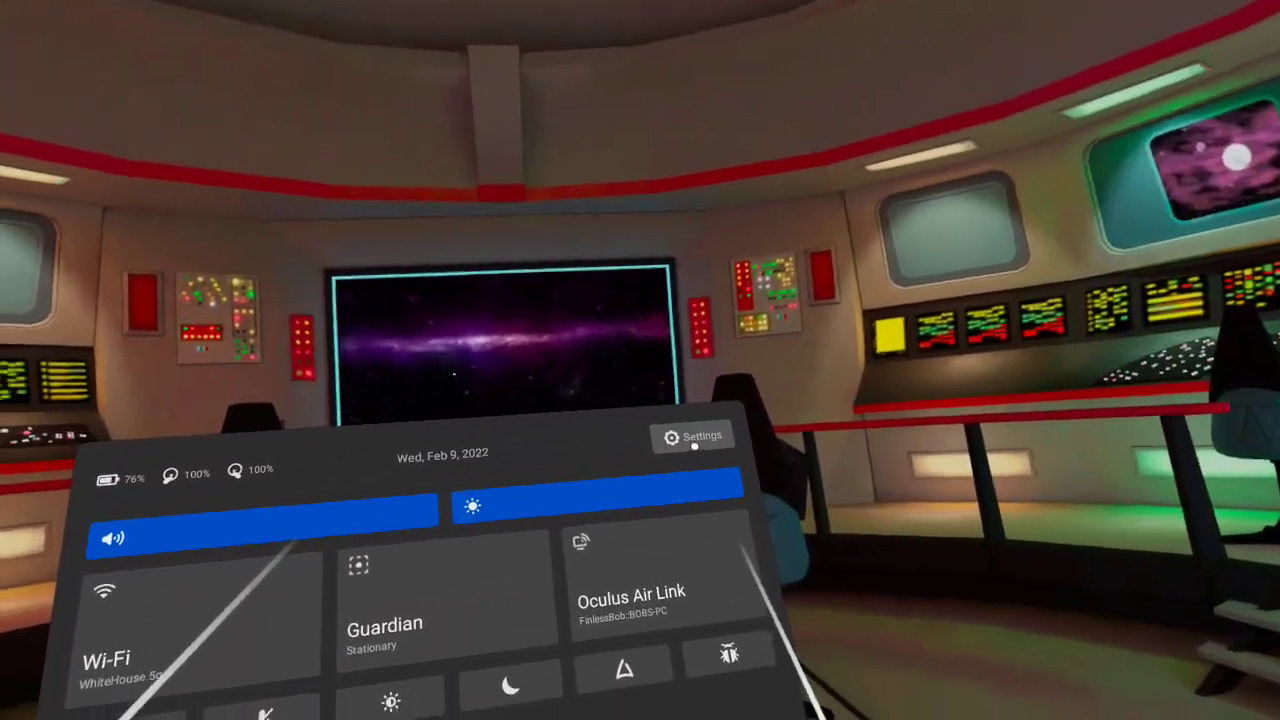
Open Settings at Accessibility > Mobility, then return to the main Settings categories
left_click(694, 446)
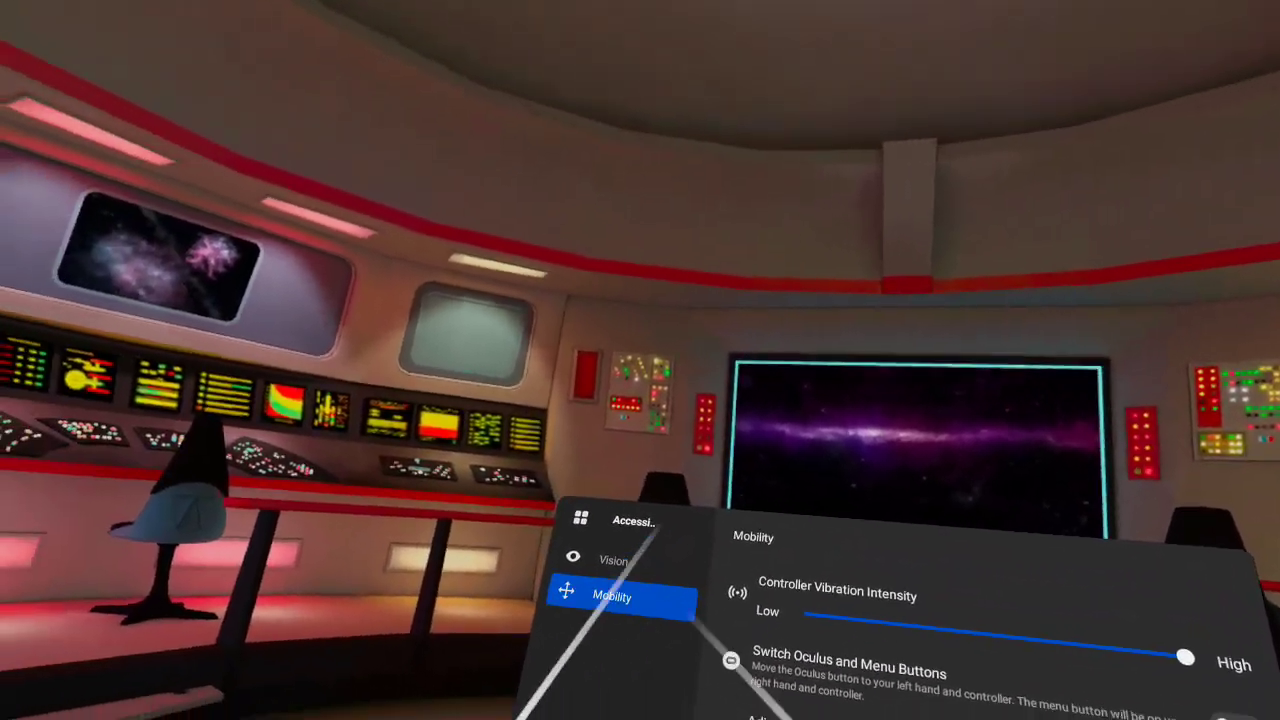
left_click(536, 476)
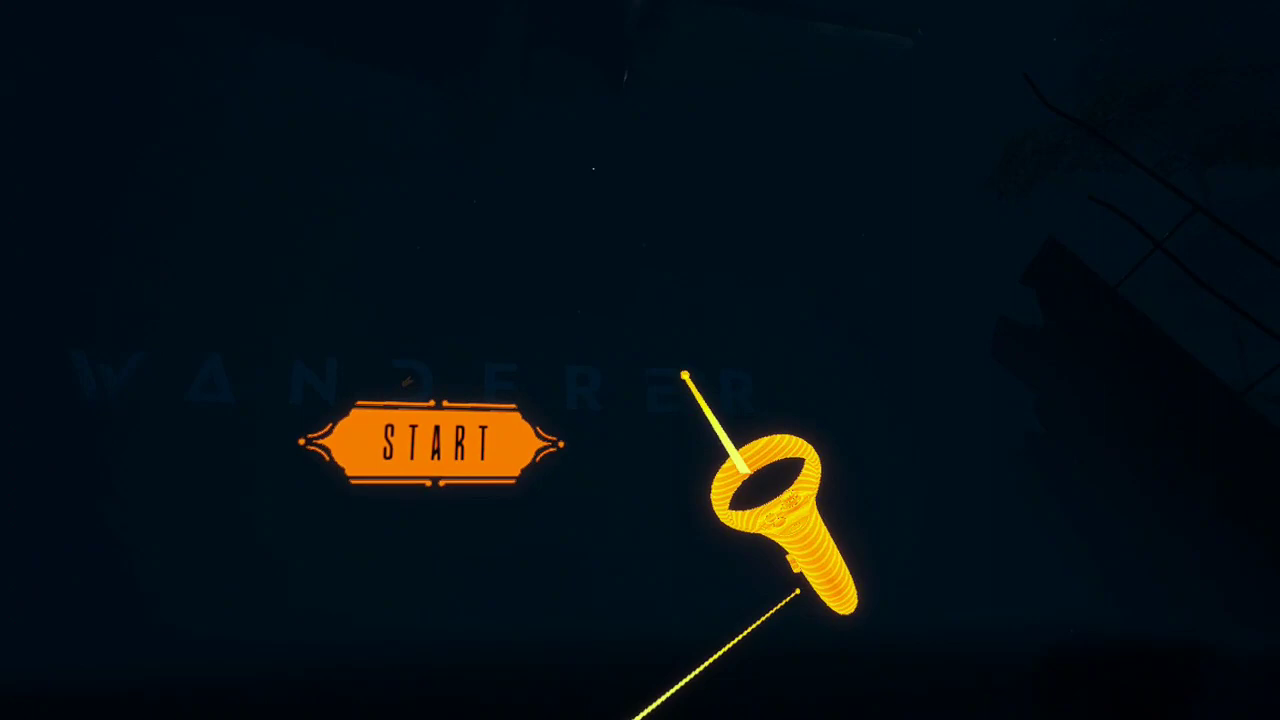
Quit Wanderer from its main menu to return to the bridge home
left_click(590, 398)
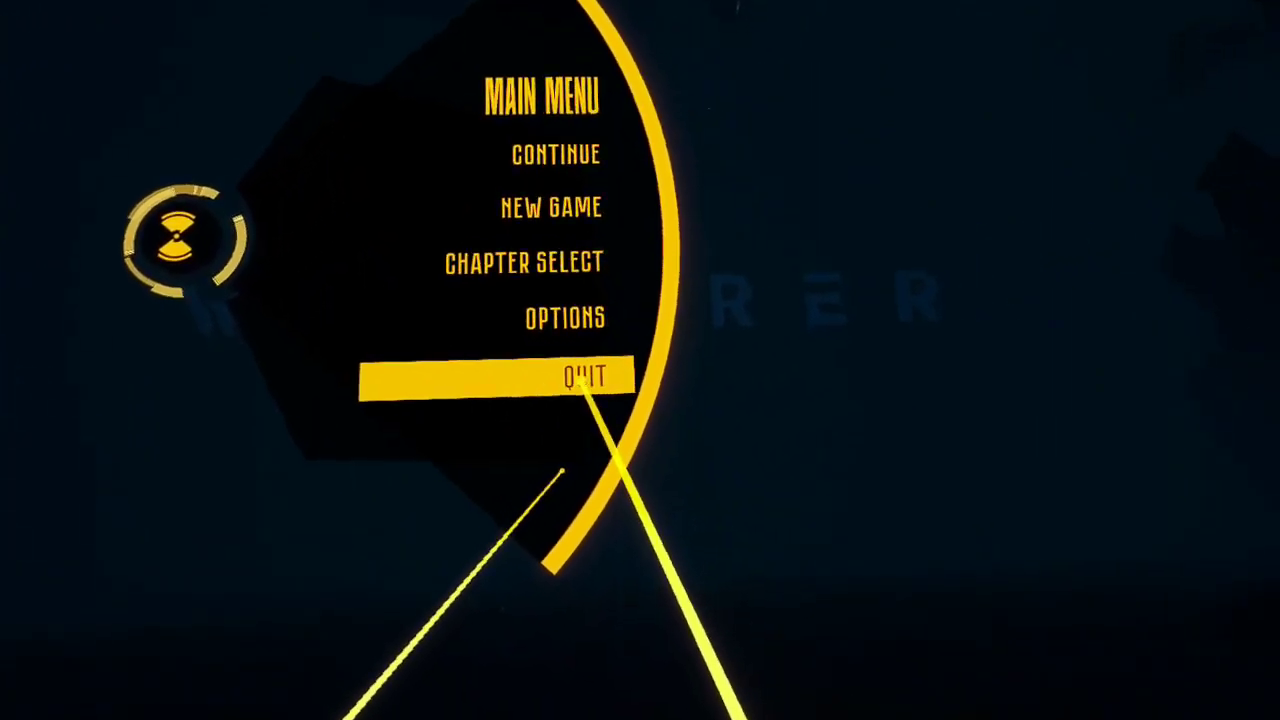
left_click(590, 352)
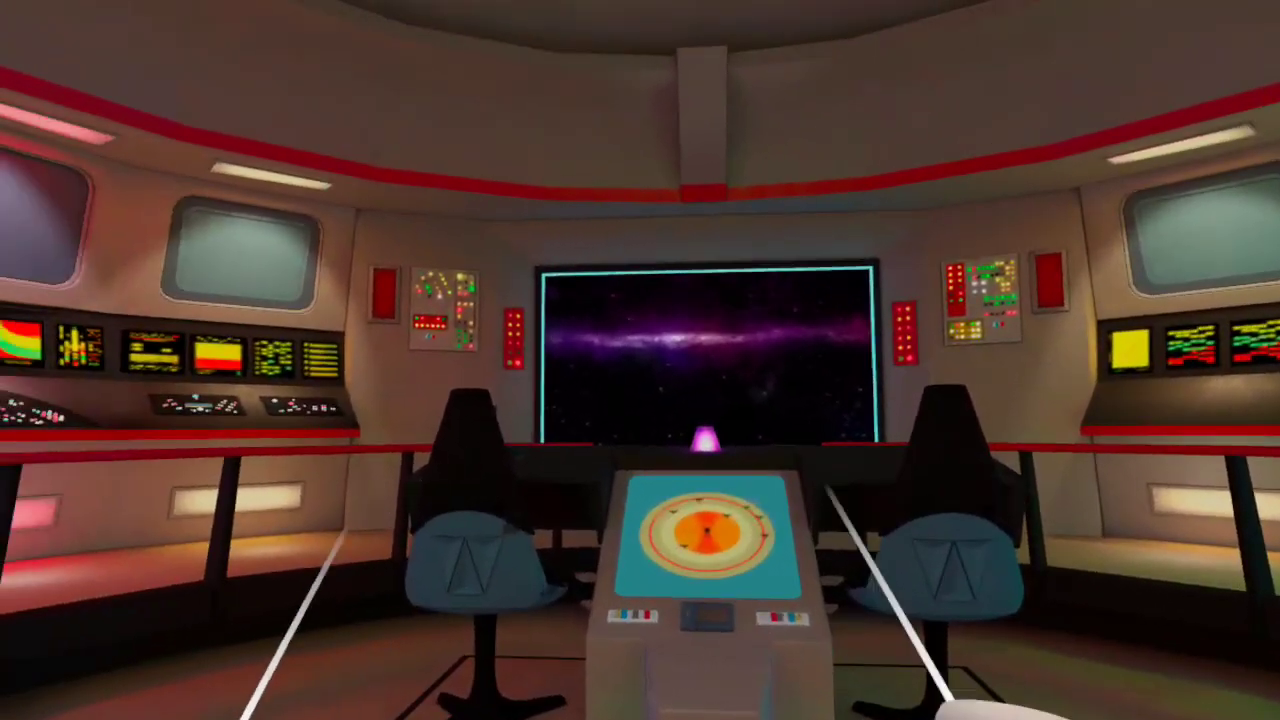
Bring up quick settings and open the full Settings menu
key("super")
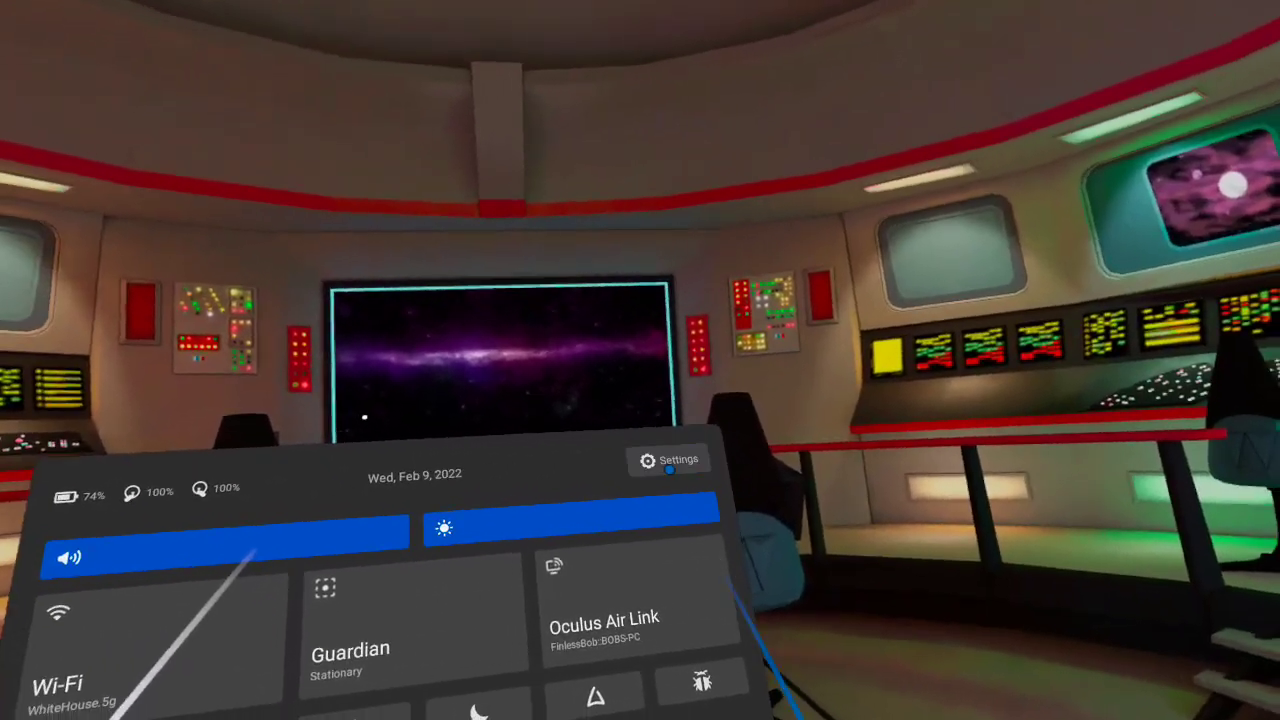
left_click(669, 469)
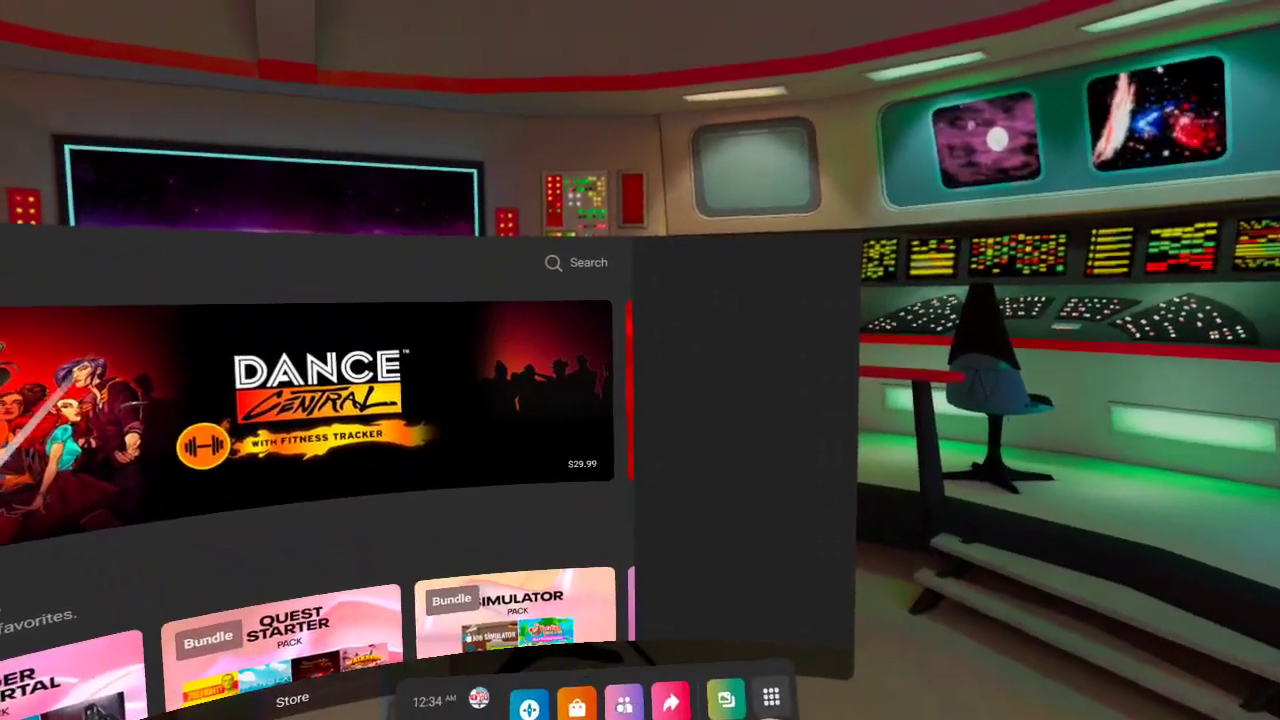
Open the People panel showing the Friends list with online status
left_click(200, 497)
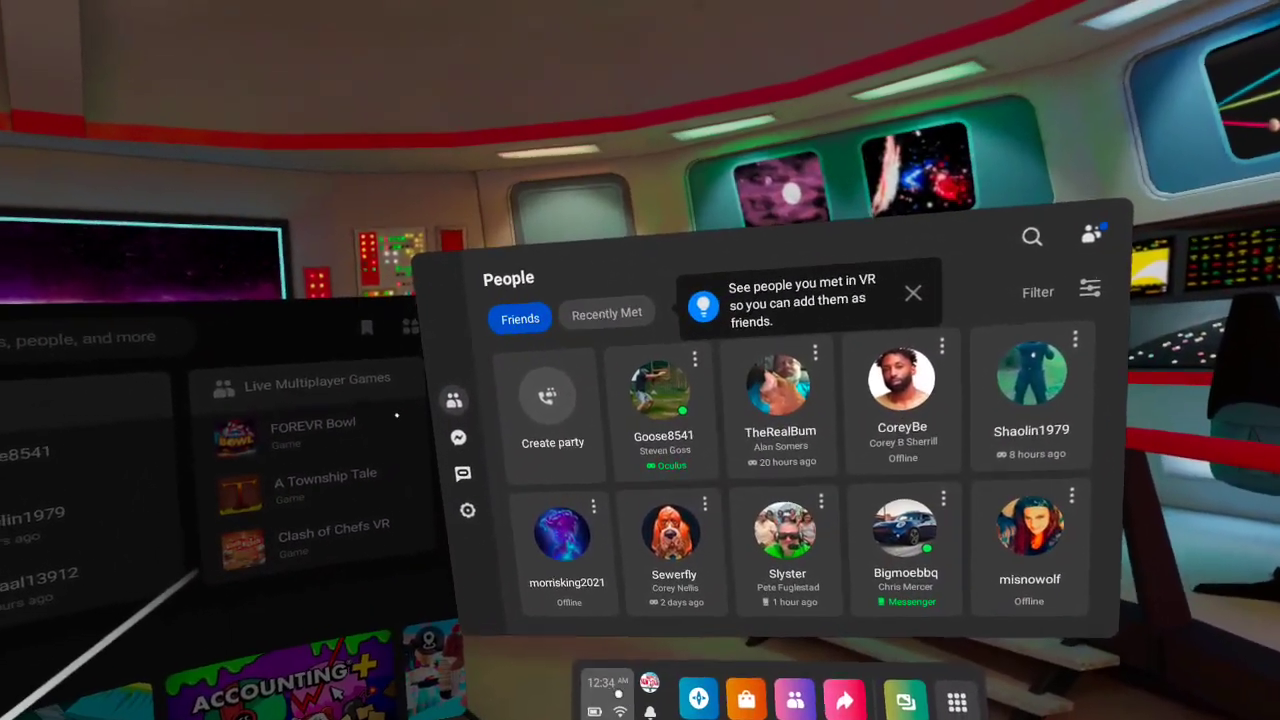
Turn on Adjust Height under Accessibility > Mobility, then return to quick settings
left_click(607, 690)
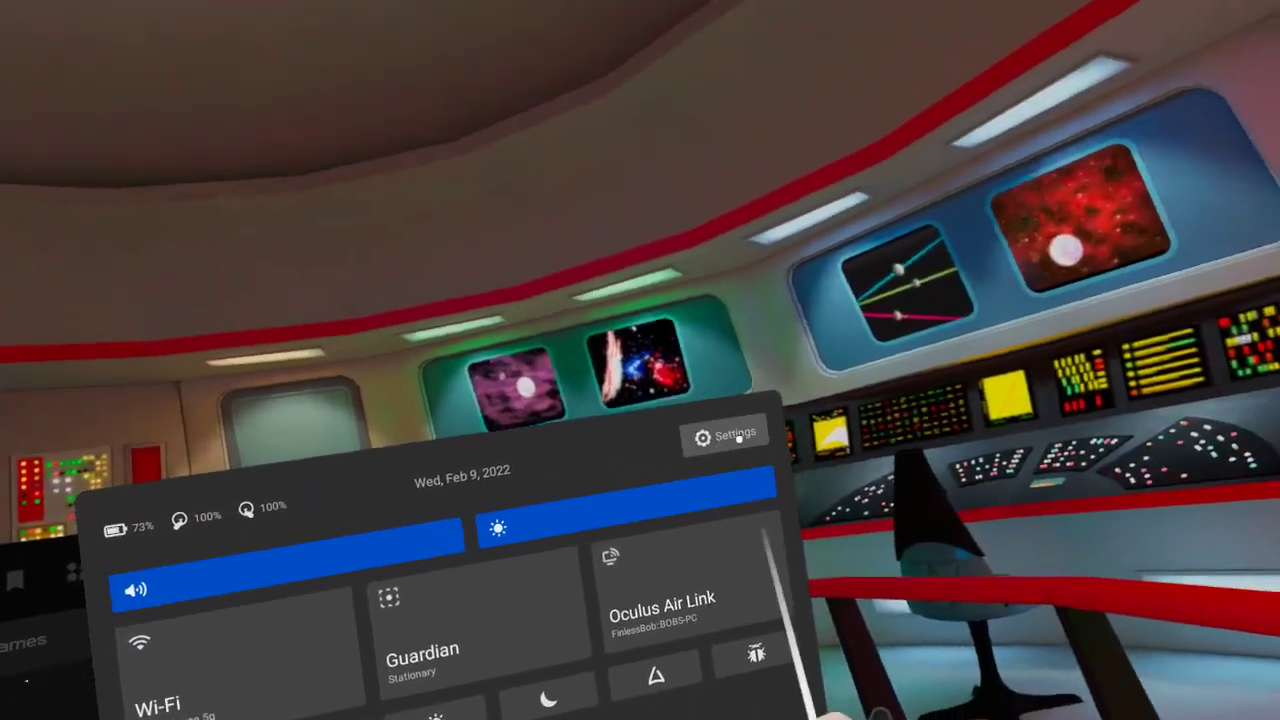
left_click(737, 437)
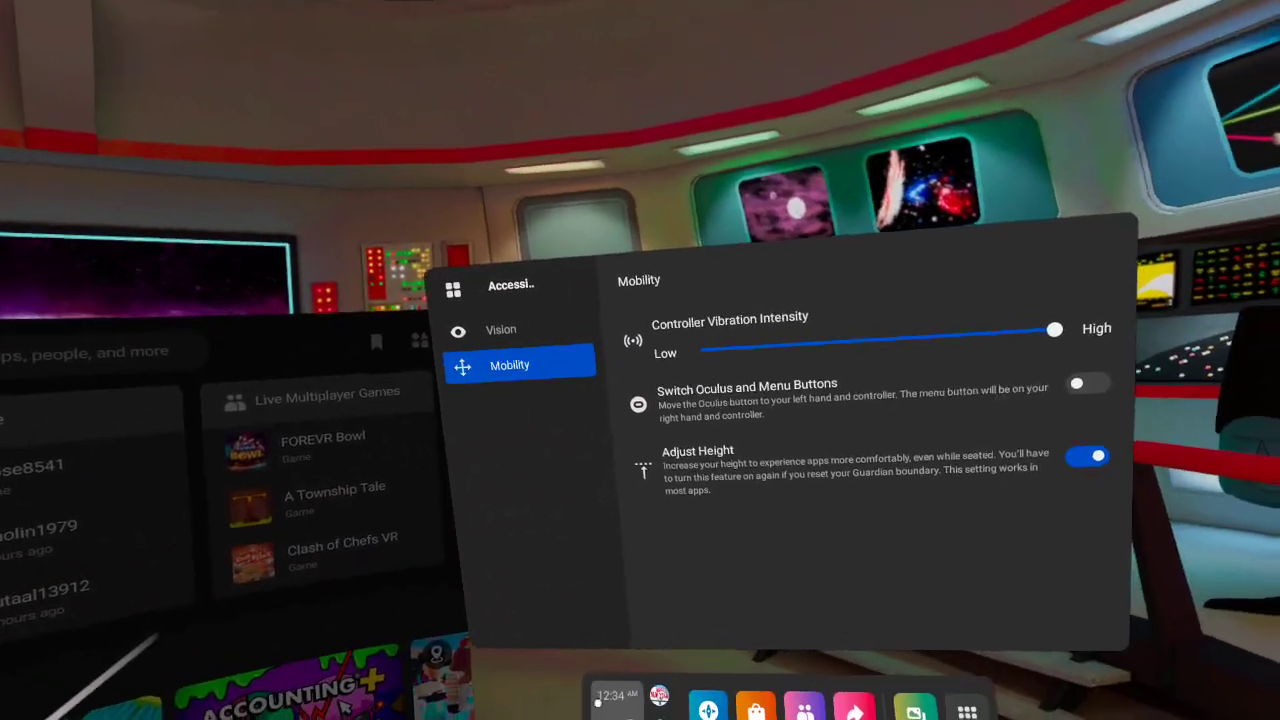
left_click(608, 694)
Start connecting the headset to the PC through Oculus Air Link
left_click(740, 497)
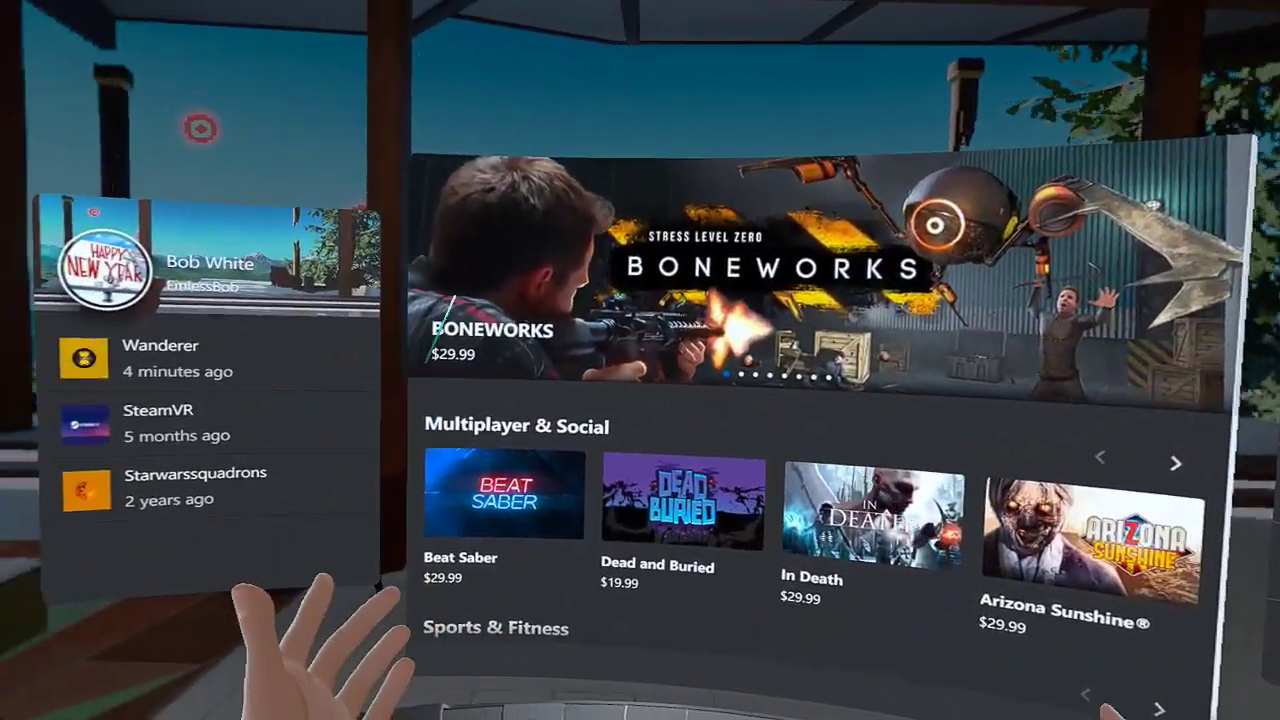
Bring up the Quest's own dock over the PC VR session
key("super")
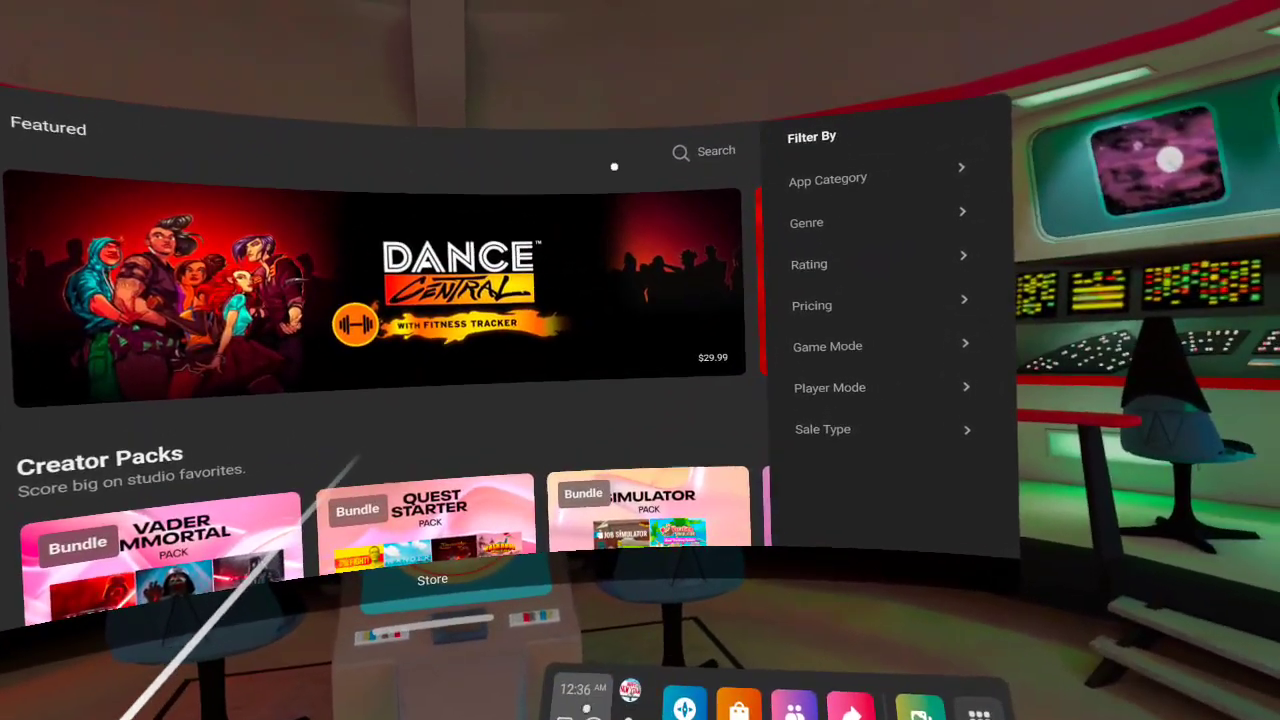
From Quick Settings, bring up the Oculus Air Link connection options
left_click(630, 694)
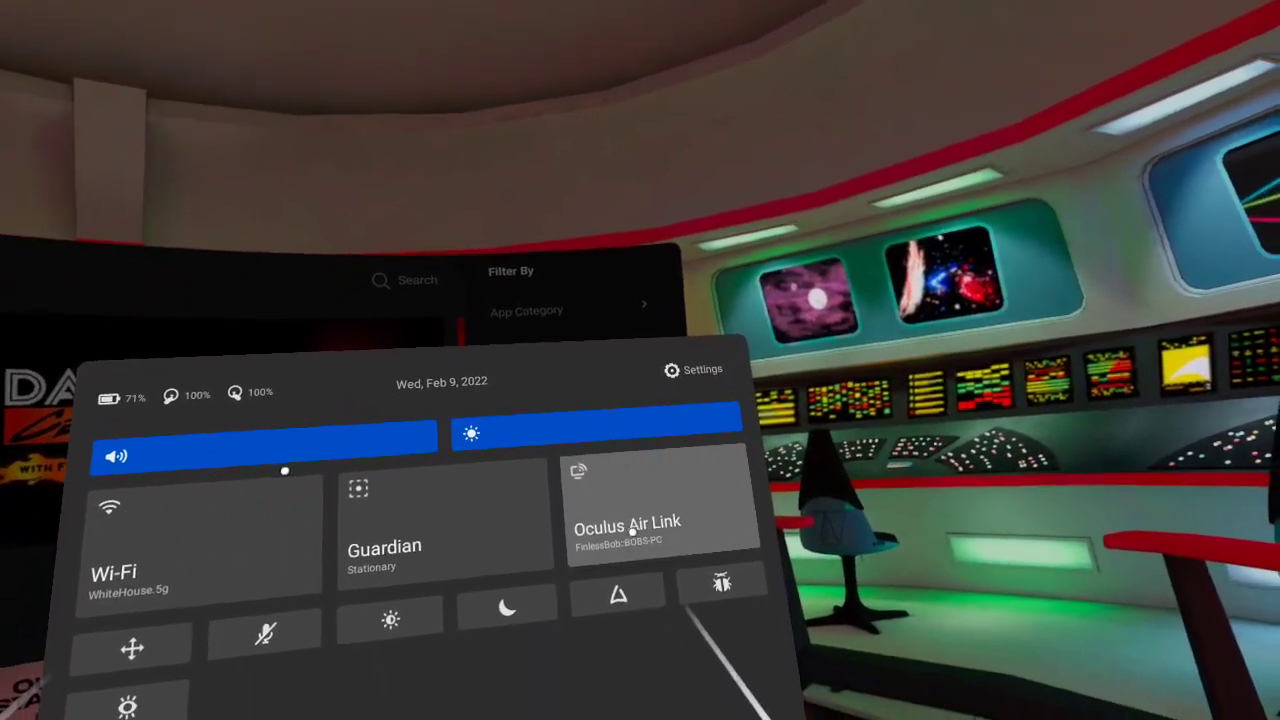
left_click(622, 600)
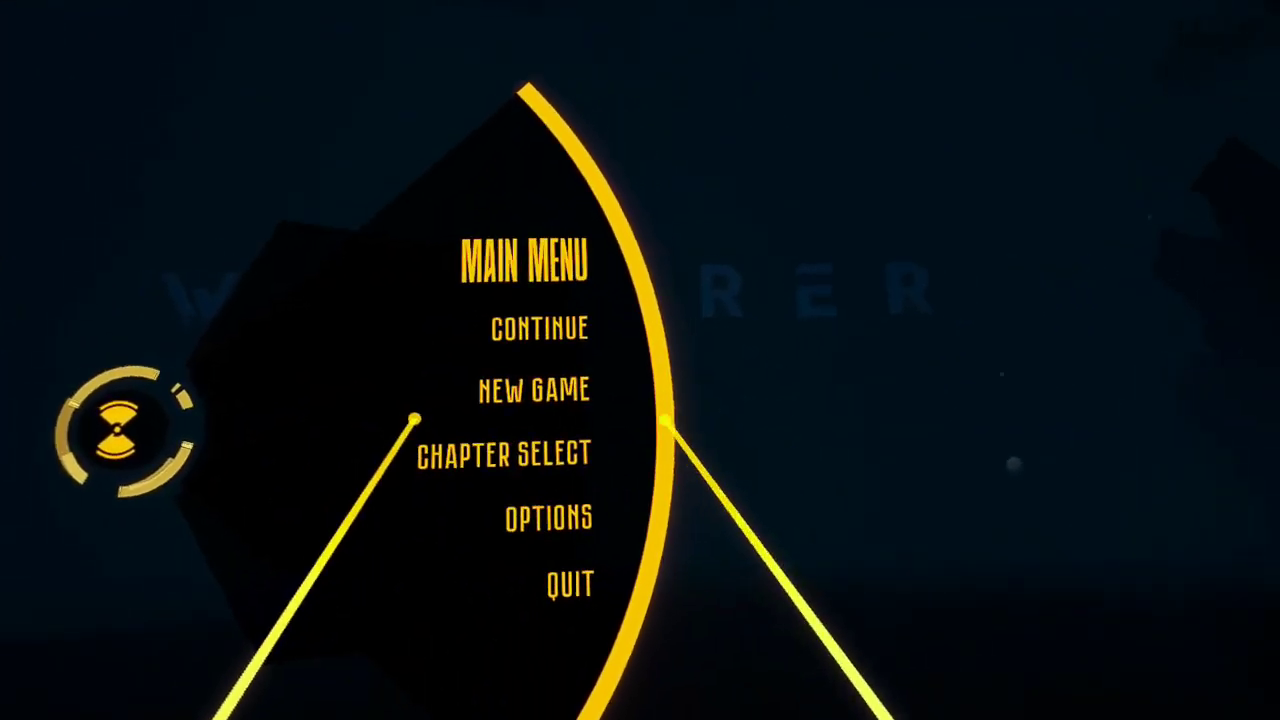
Load Wanderer's Chapter 1.1 'Dressed Like a Daydream' over the current save
left_click(438, 470)
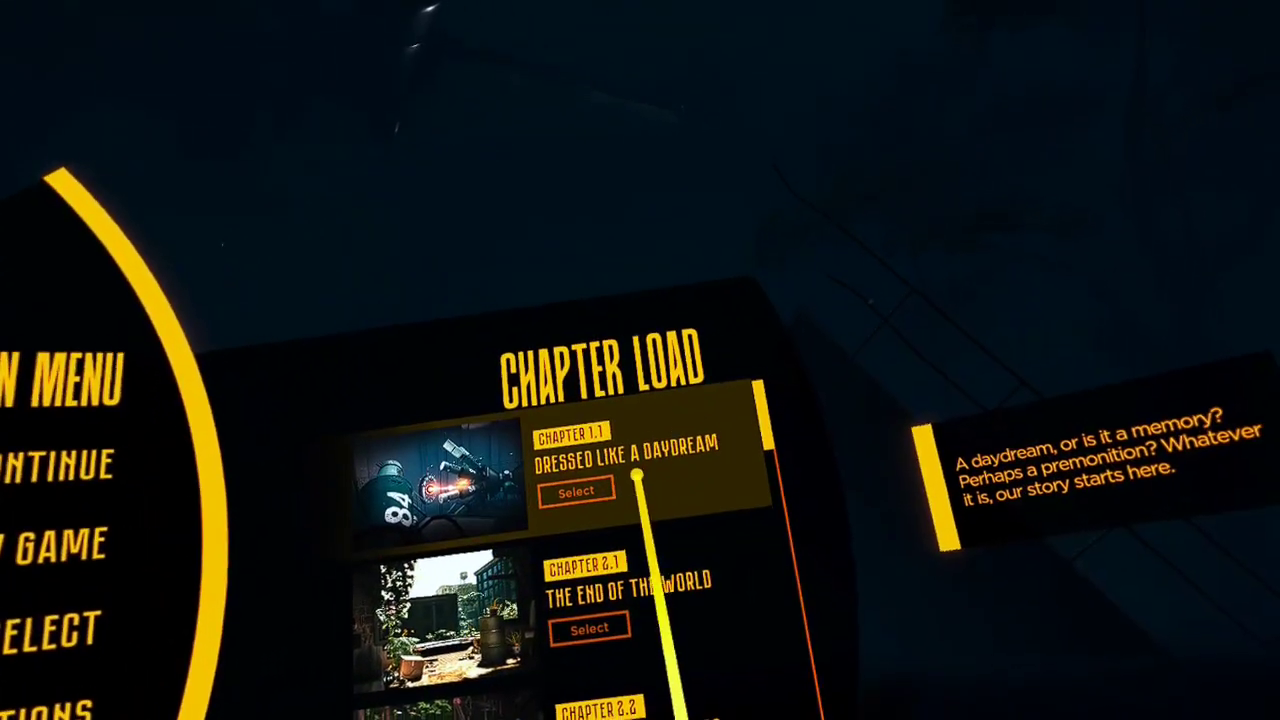
left_click(588, 471)
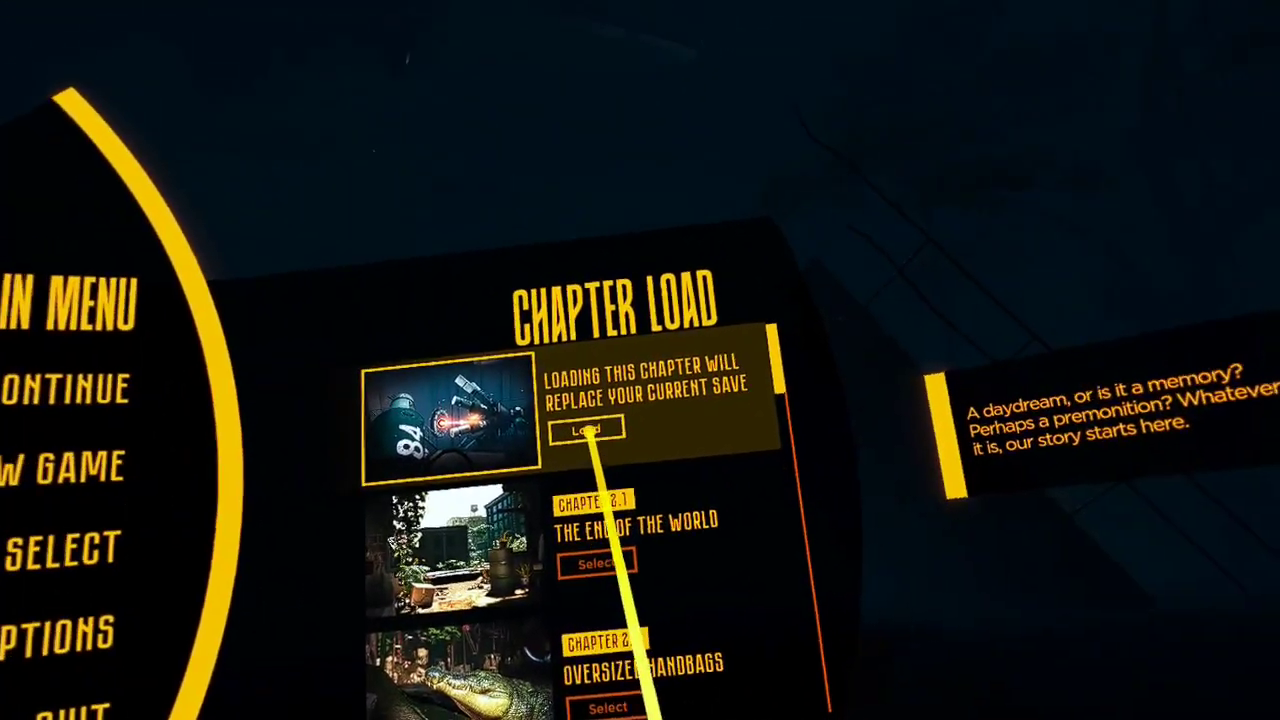
left_click(593, 420)
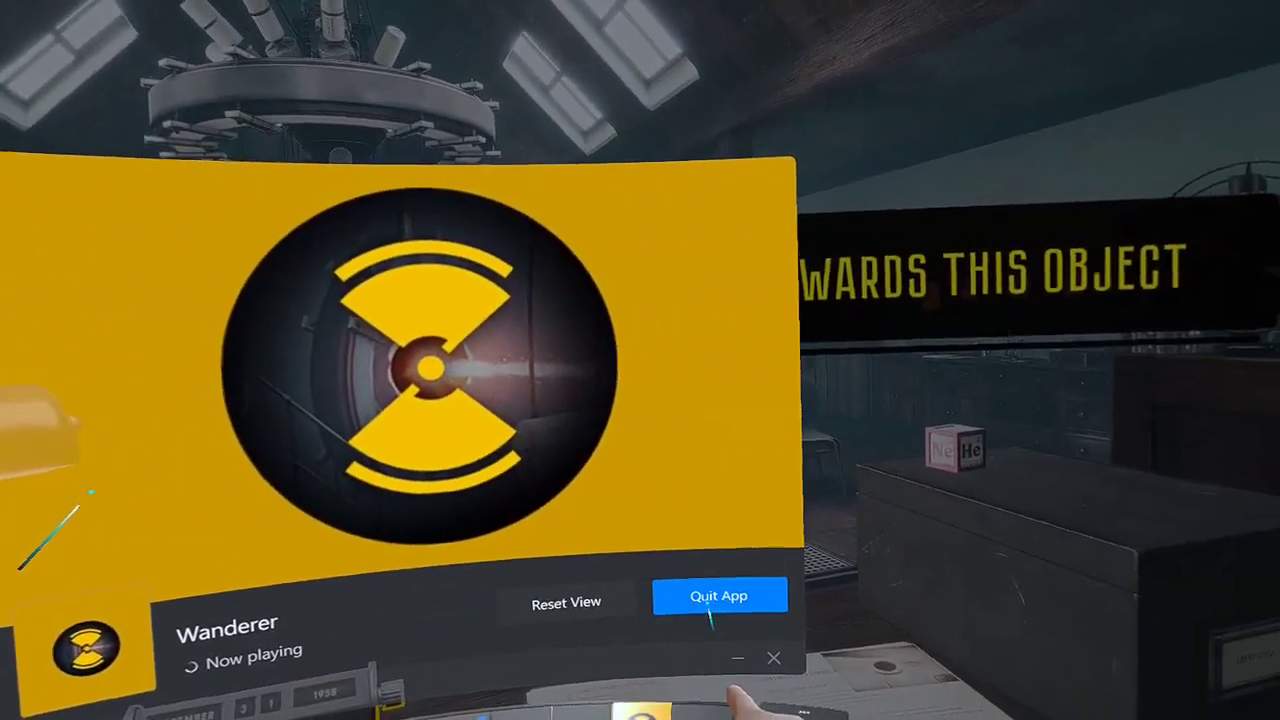
Quit the Wanderer game from its dash card
left_click(710, 598)
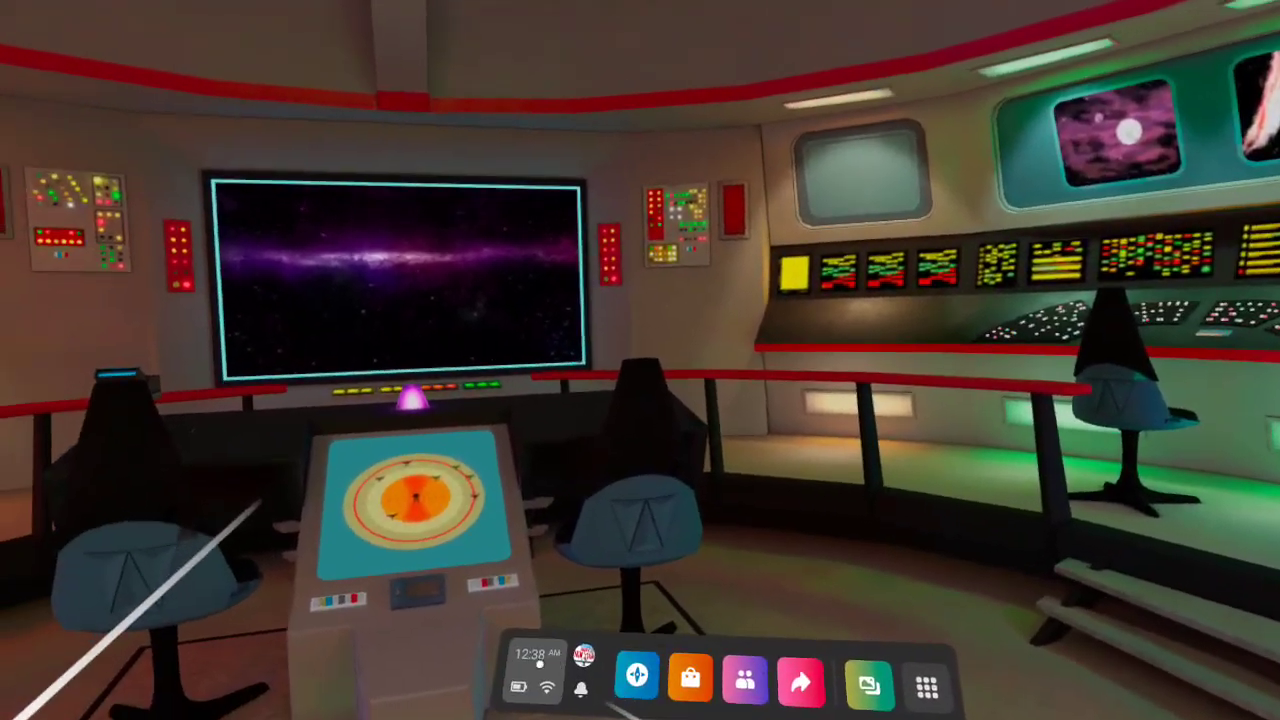
Switch the Adjust Height mobility setting off via Quick Settings
left_click(553, 693)
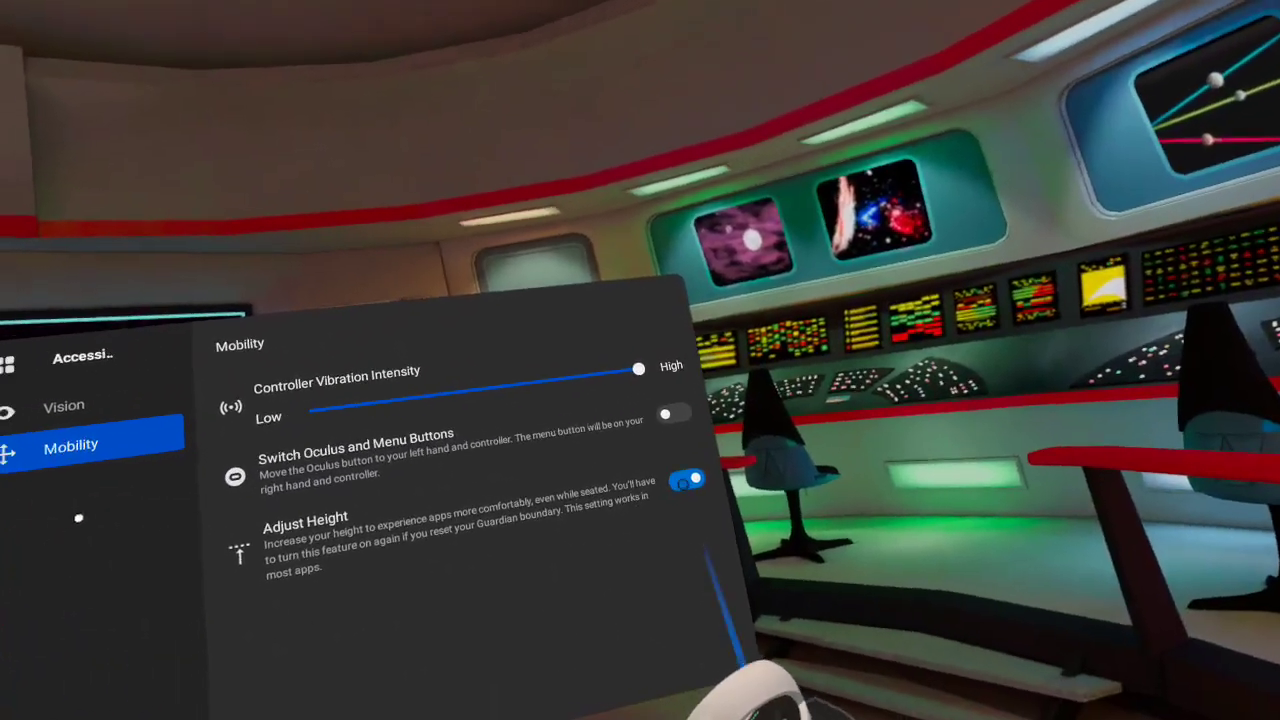
left_click(686, 481)
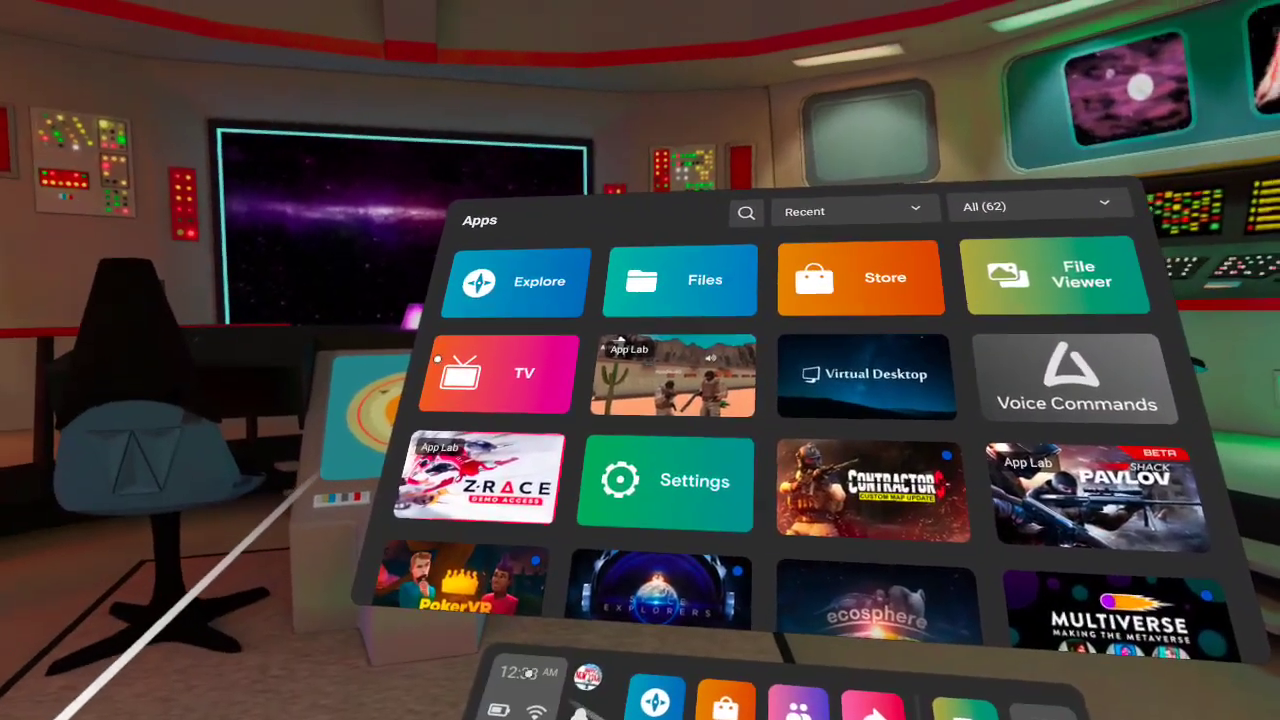
Bring up the Quick Settings panel to reach the Accessibility settings
left_click(522, 680)
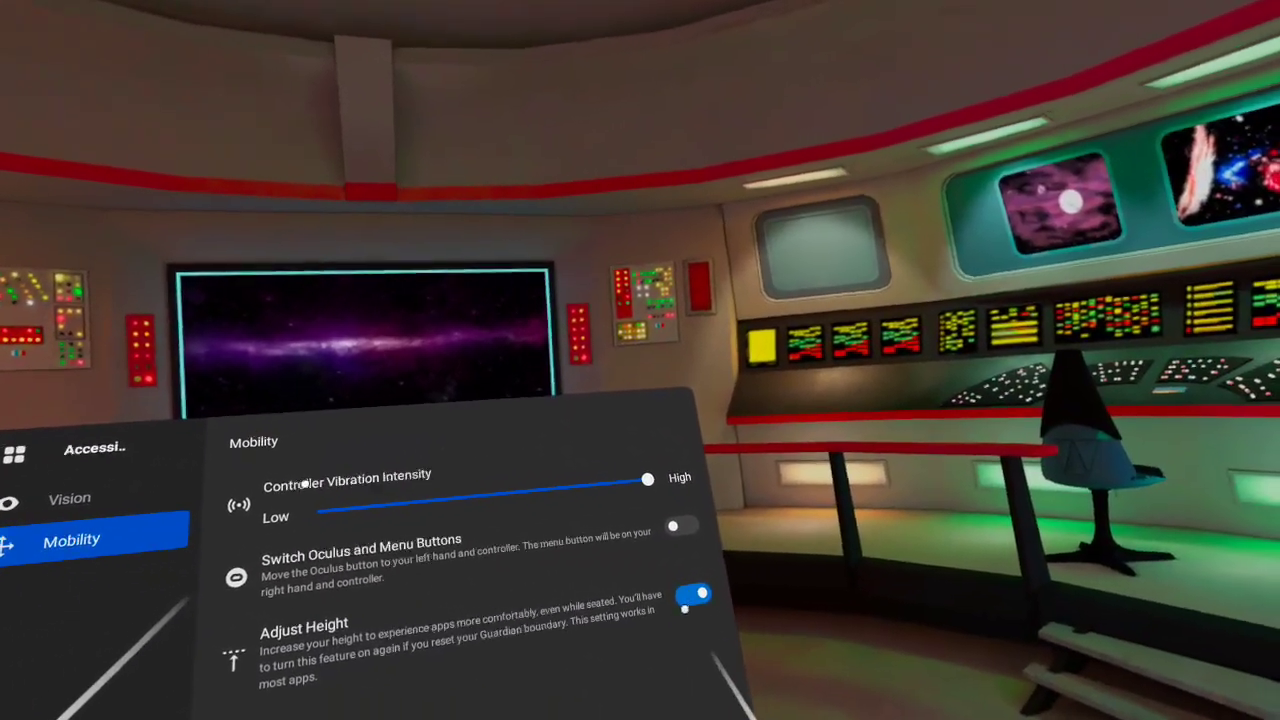
Switch the Adjust Height toggle off on the Mobility page
left_click(686, 604)
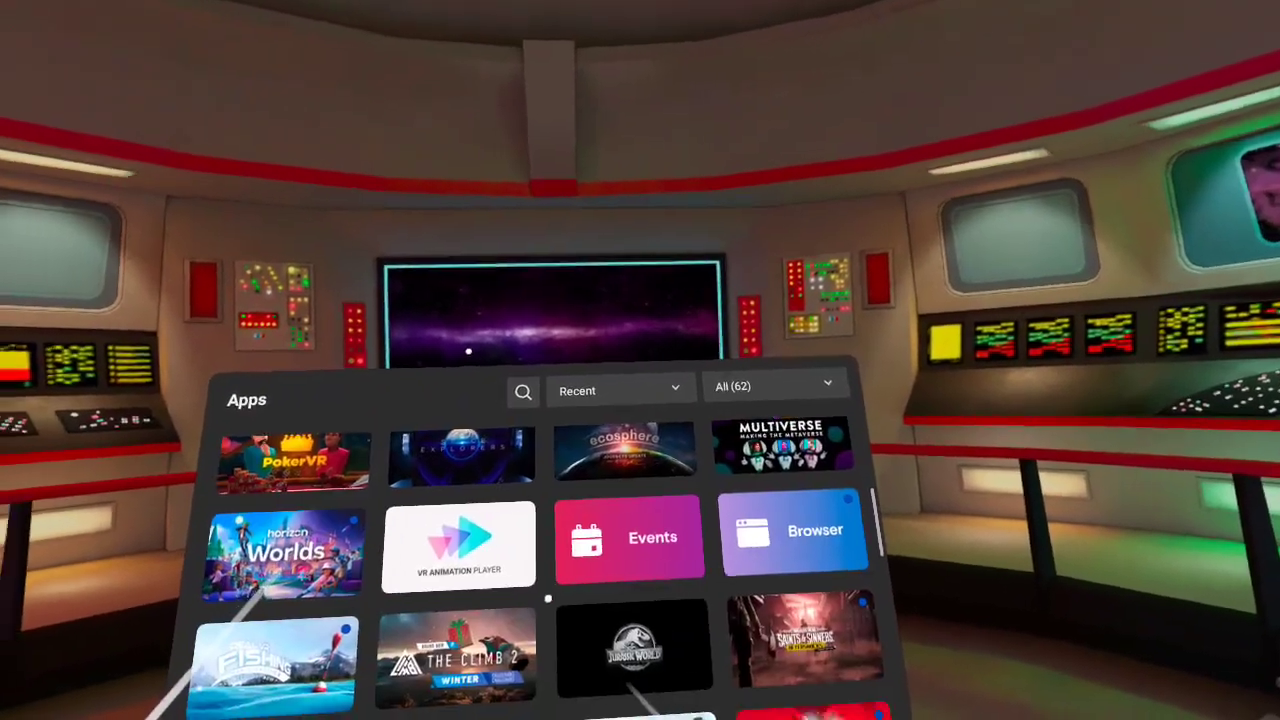
scroll(548, 598, "up", 5)
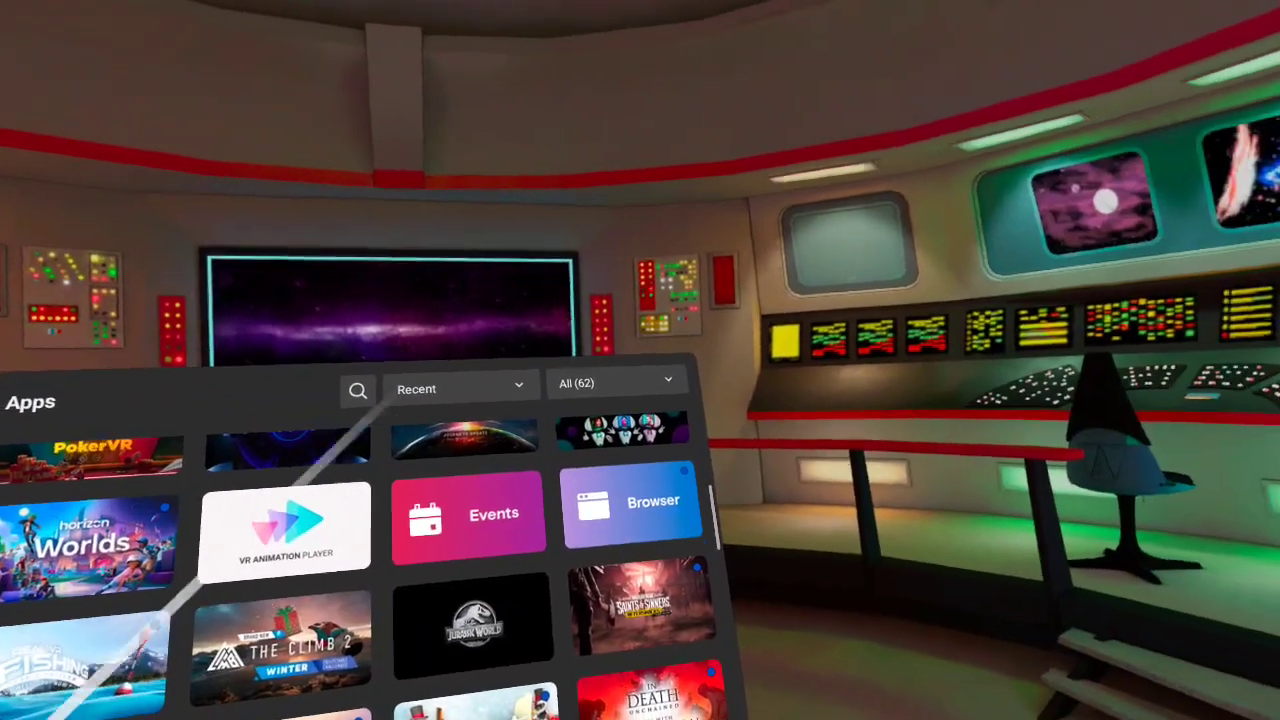
mouse_move(700, 600)
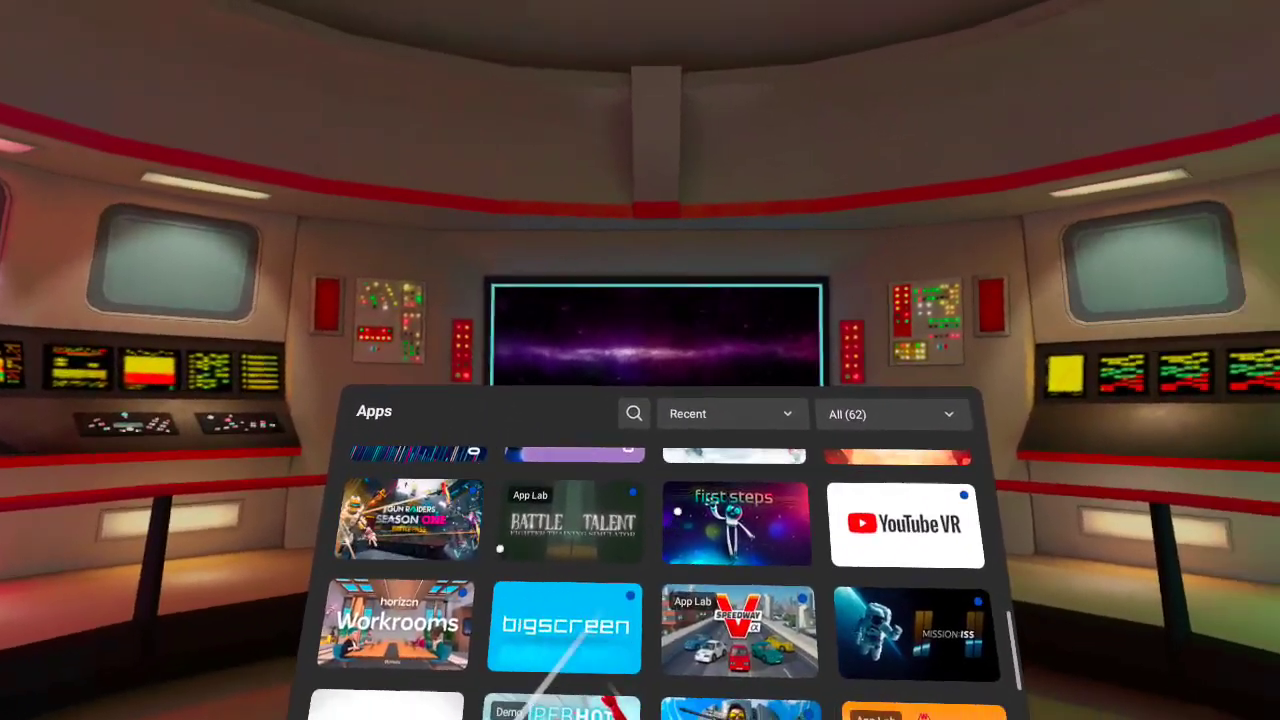
scroll(500, 548, "up", 10)
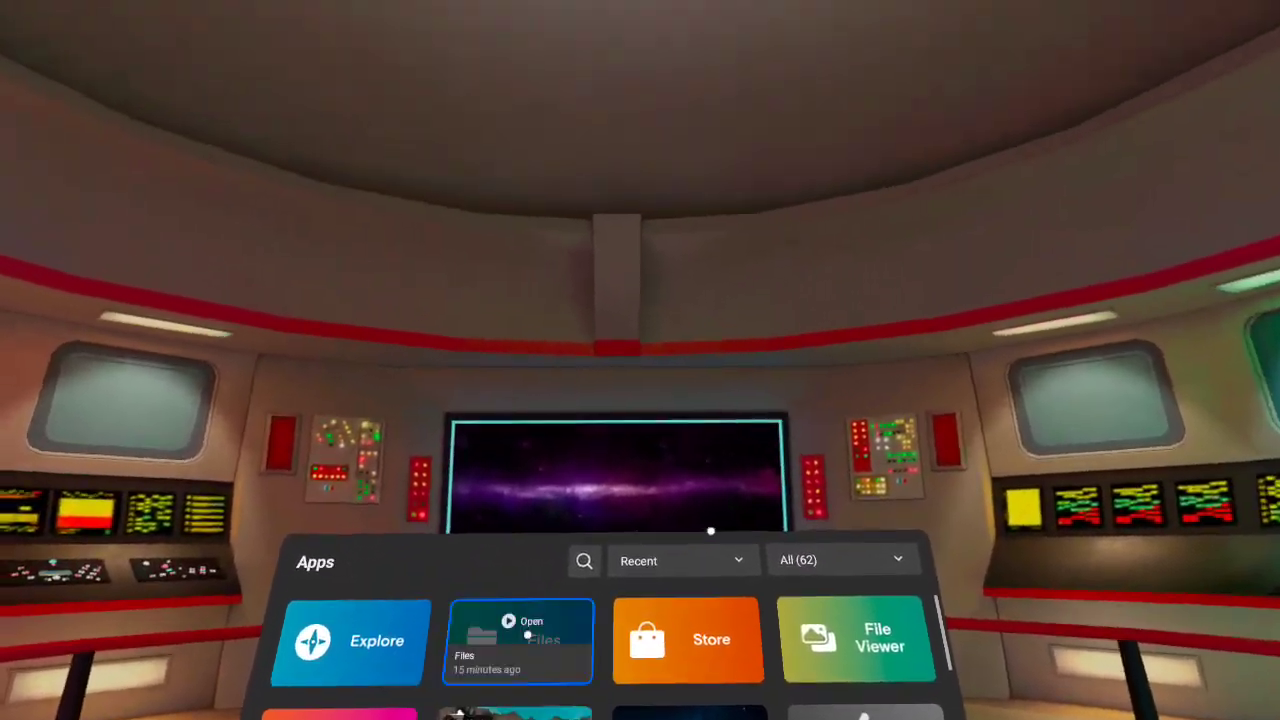